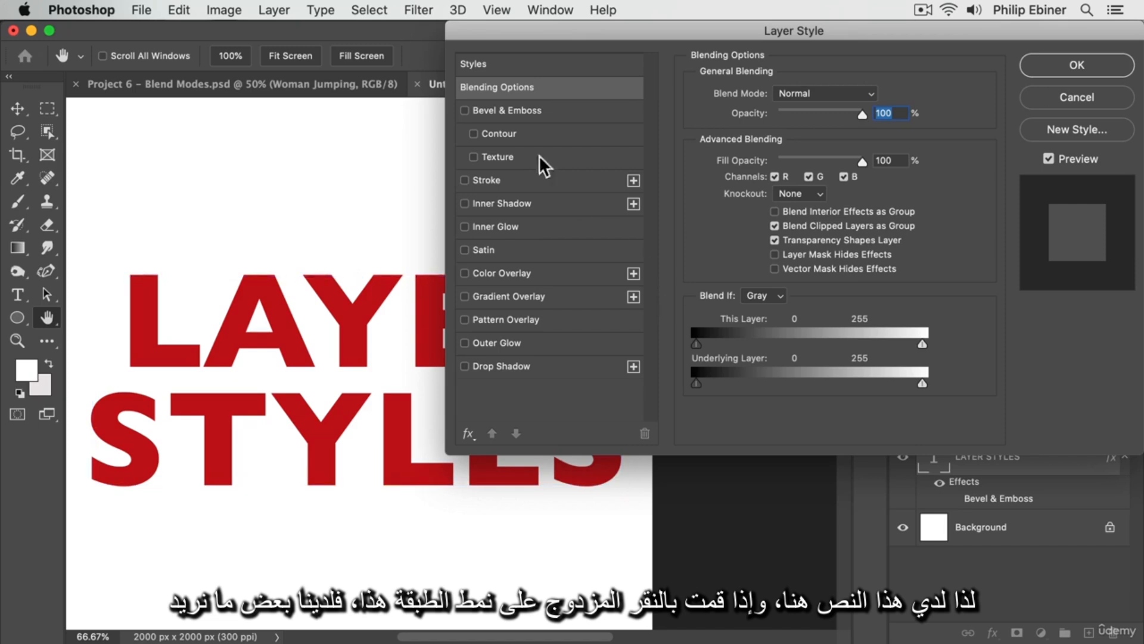
# Apply an Inner Shadow to the LAYER STYLES text with 19 px distance, 9% choke and 7 px size
pyautogui.moveTo(562, 23); pyautogui.dragTo(575, 1)
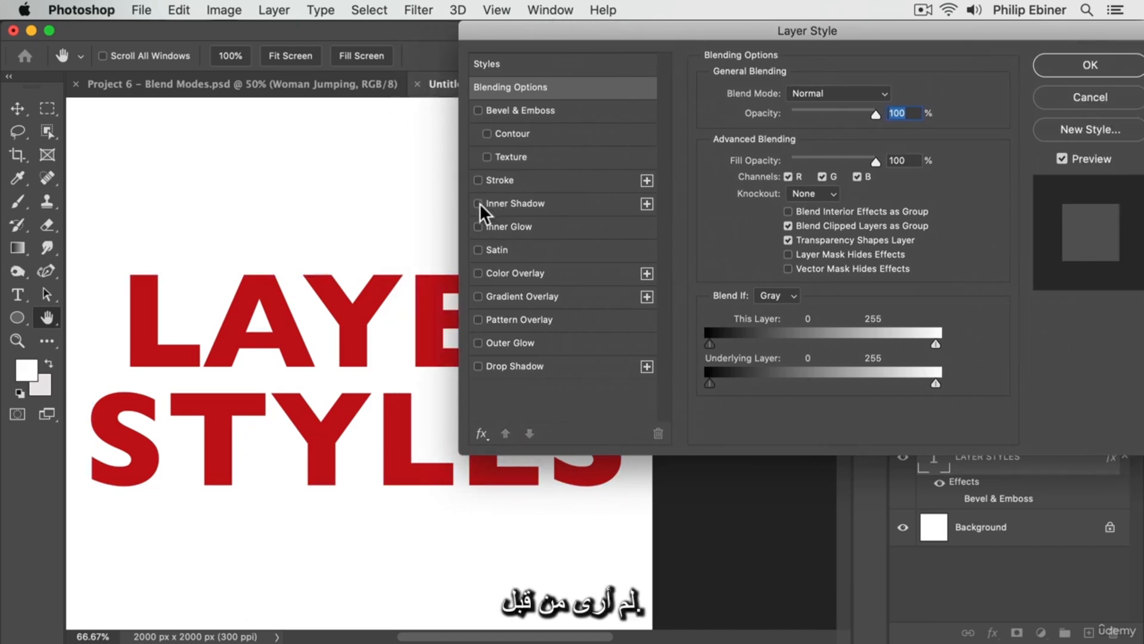
pyautogui.click(485, 191)
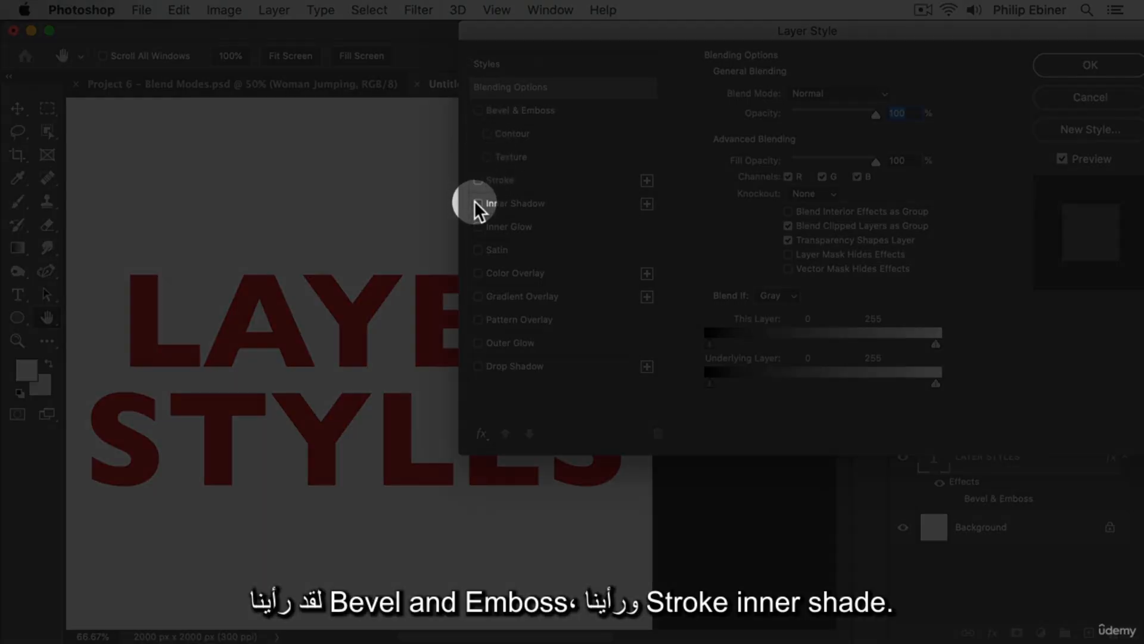
pyautogui.click(477, 203)
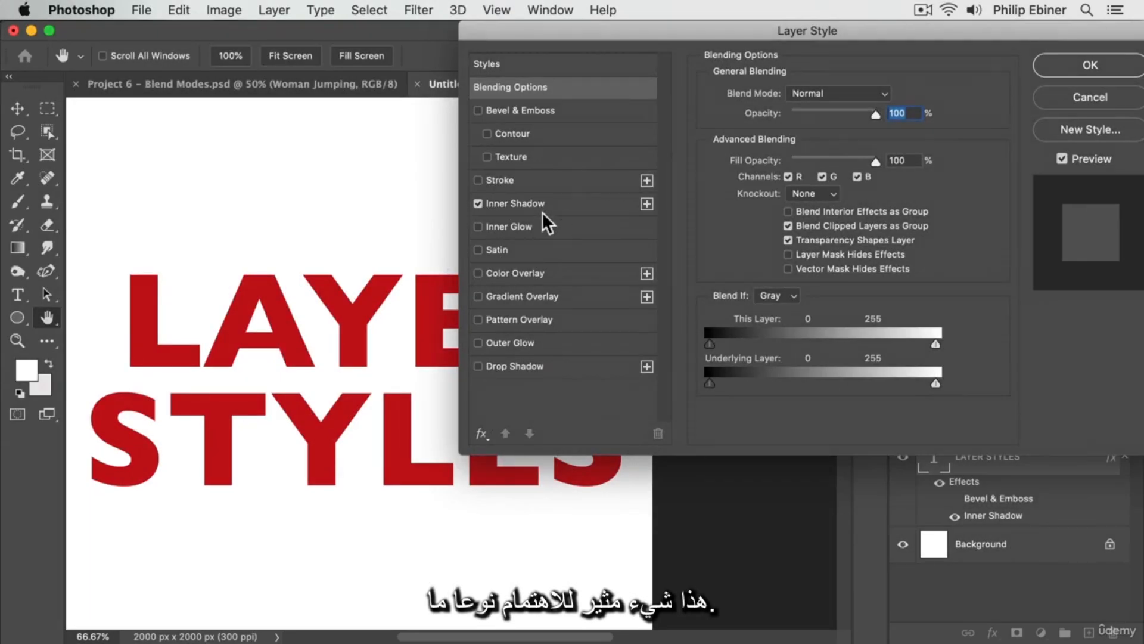
pyautogui.click(545, 203)
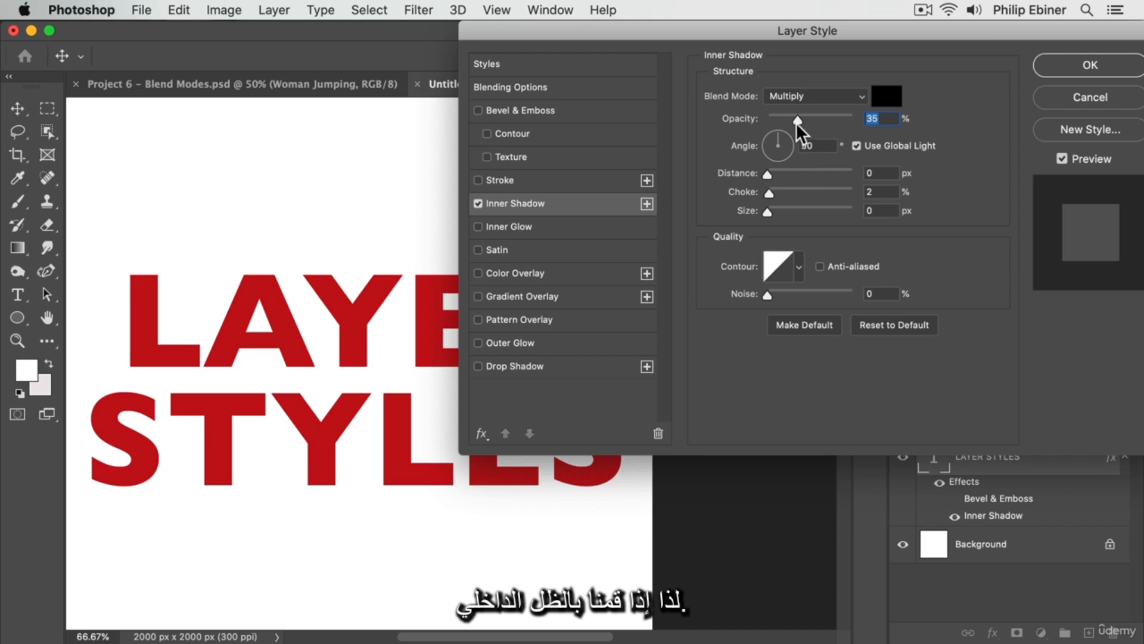
pyautogui.moveTo(770, 173); pyautogui.dragTo(774, 211)
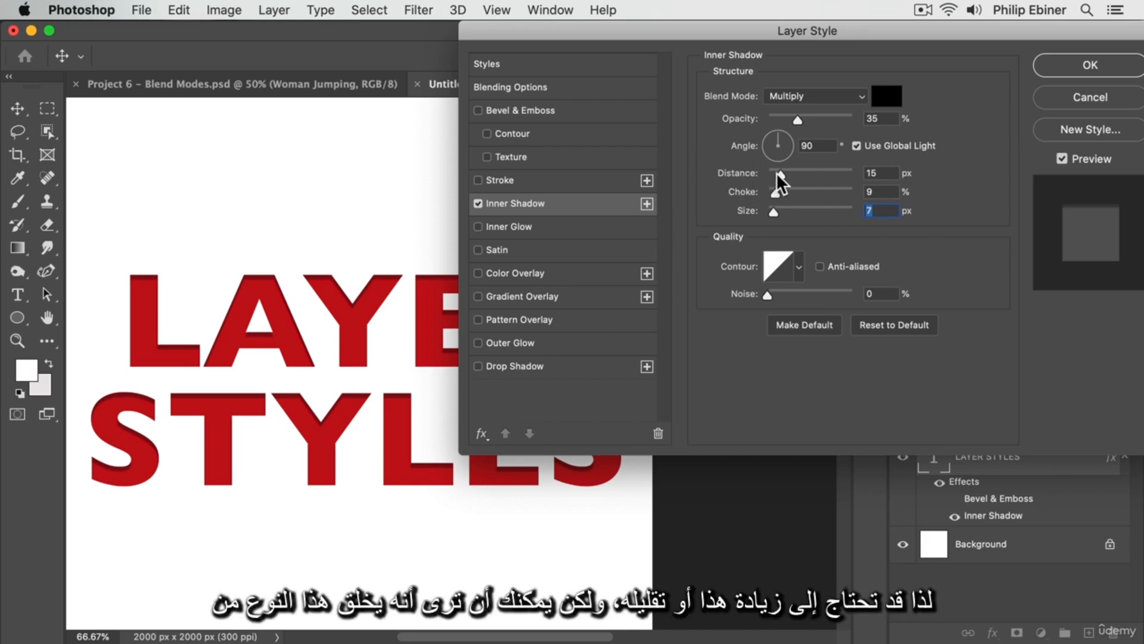
pyautogui.moveTo(776, 173); pyautogui.dragTo(783, 169)
# Move the Layer Style window aside to inspect the text, and turn off the Inner Shadow
pyautogui.moveTo(843, 26); pyautogui.dragTo(1035, 27)
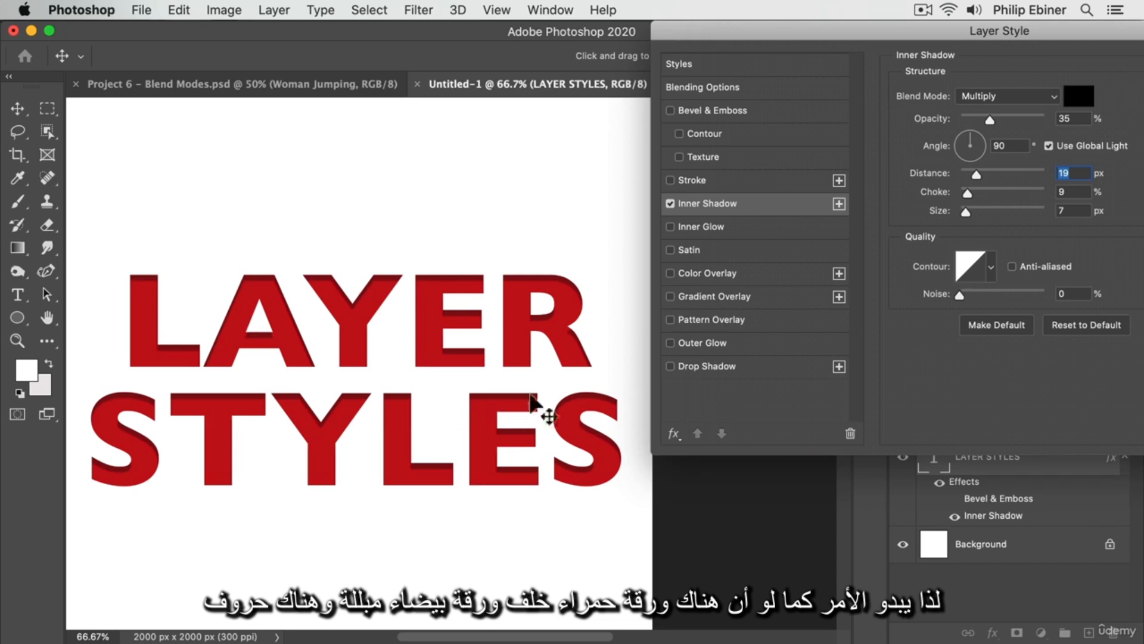
pyautogui.moveTo(783, 32); pyautogui.dragTo(765, 29)
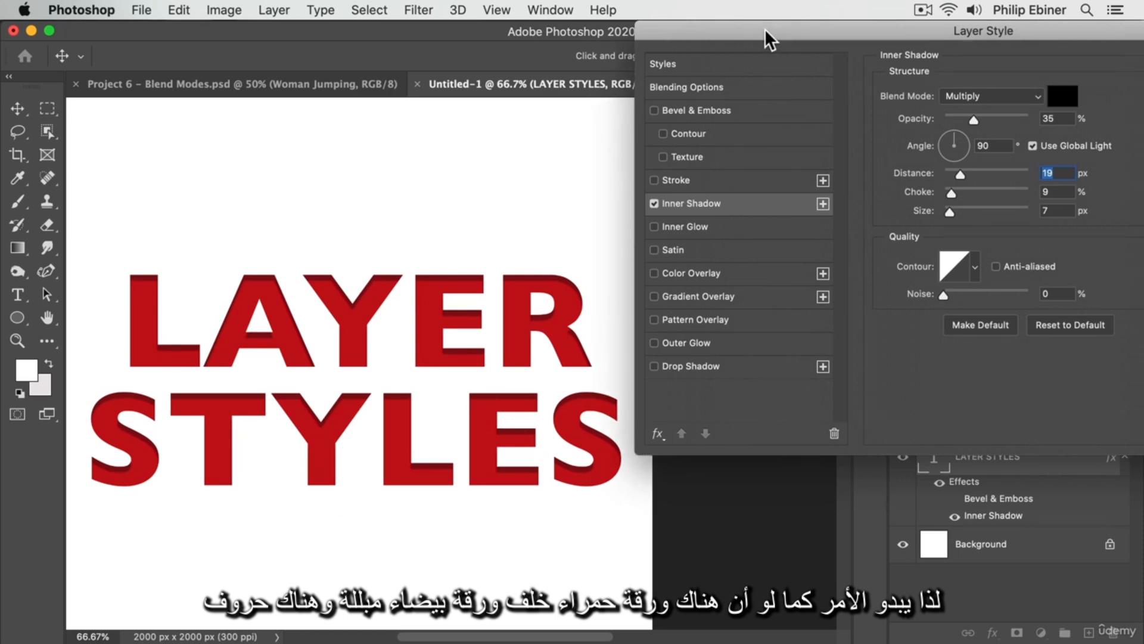
pyautogui.moveTo(748, 25); pyautogui.dragTo(668, 33)
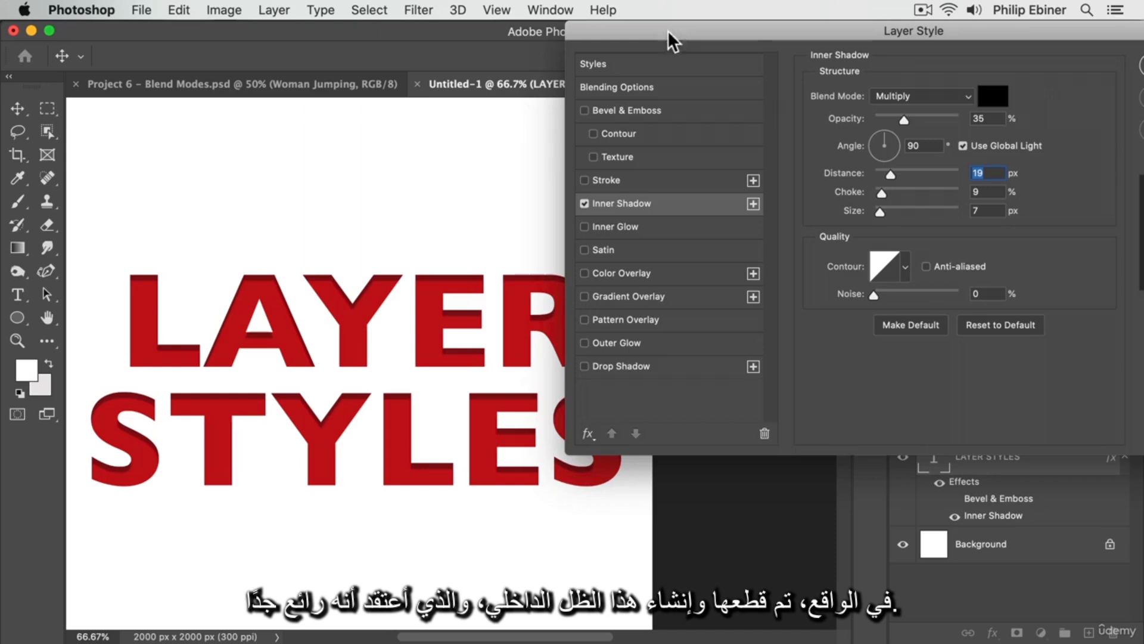
pyautogui.click(584, 203)
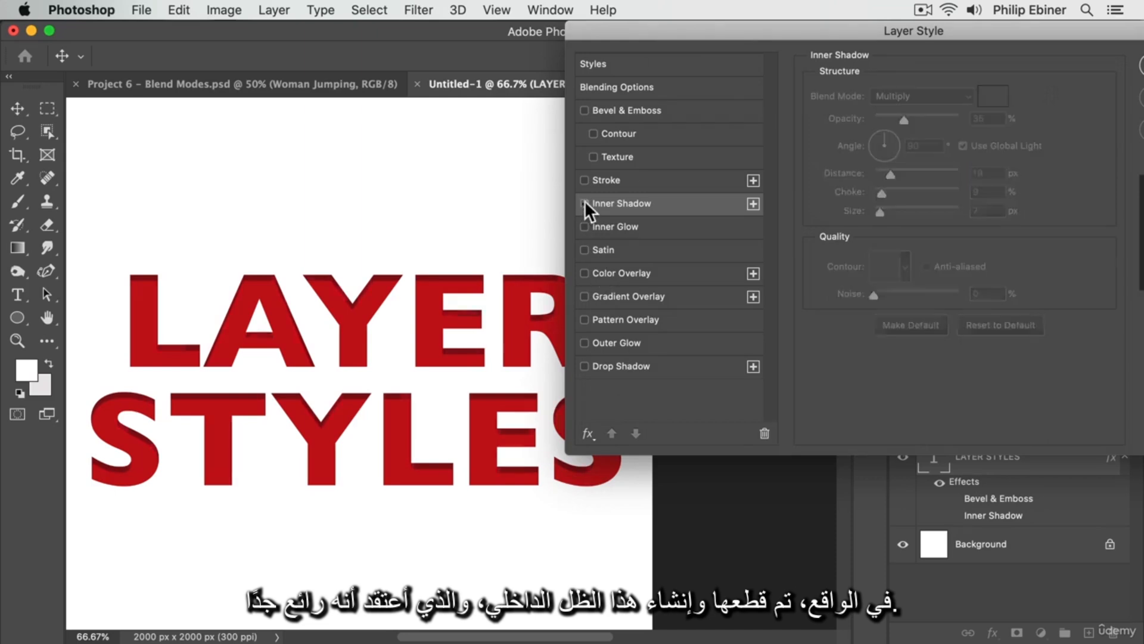
# Apply an Inner Glow to the text with 14% choke and 35 px size
pyautogui.click(584, 226)
pyautogui.click(613, 226)
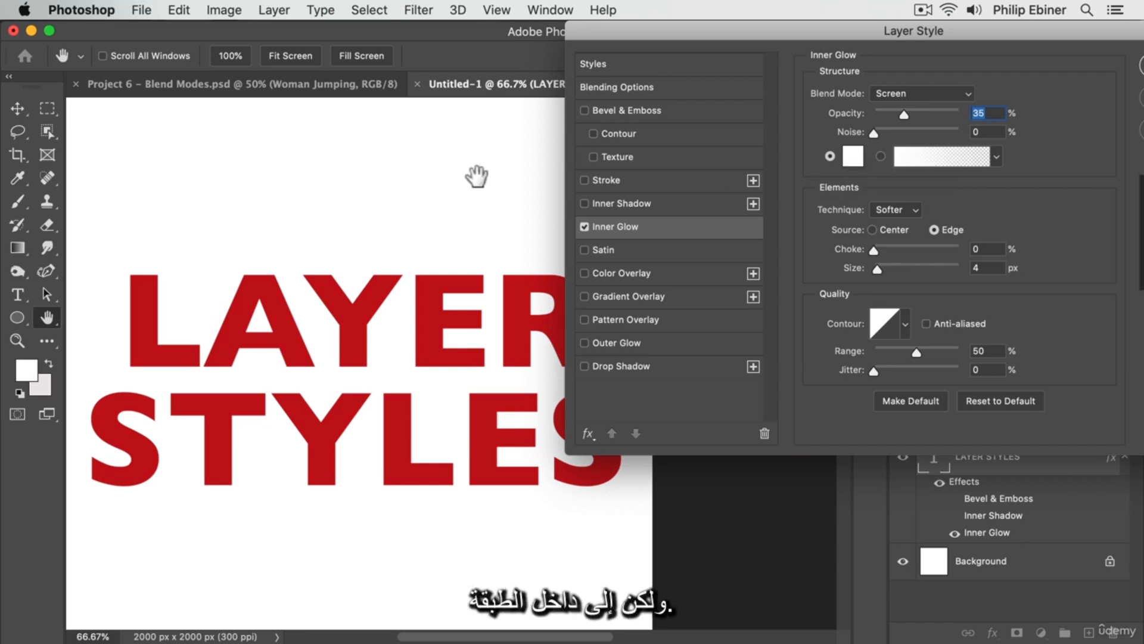
pyautogui.click(885, 247)
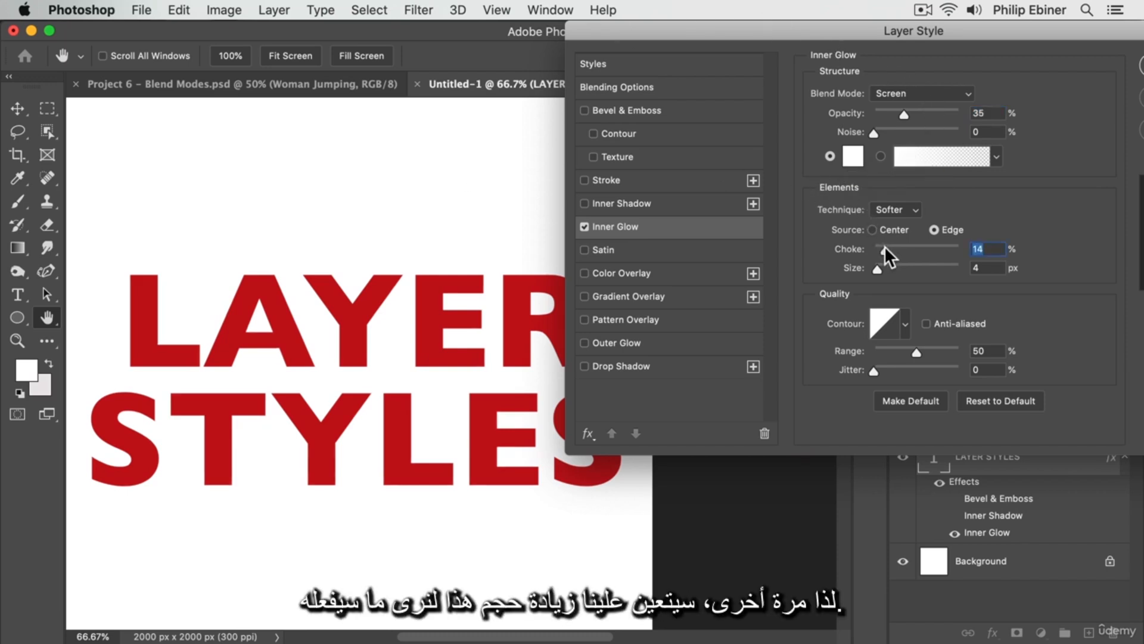
pyautogui.moveTo(887, 265)
pyautogui.mouseDown()
pyautogui.moveTo(913, 266)
pyautogui.moveTo(889, 269)
pyautogui.mouseUp()
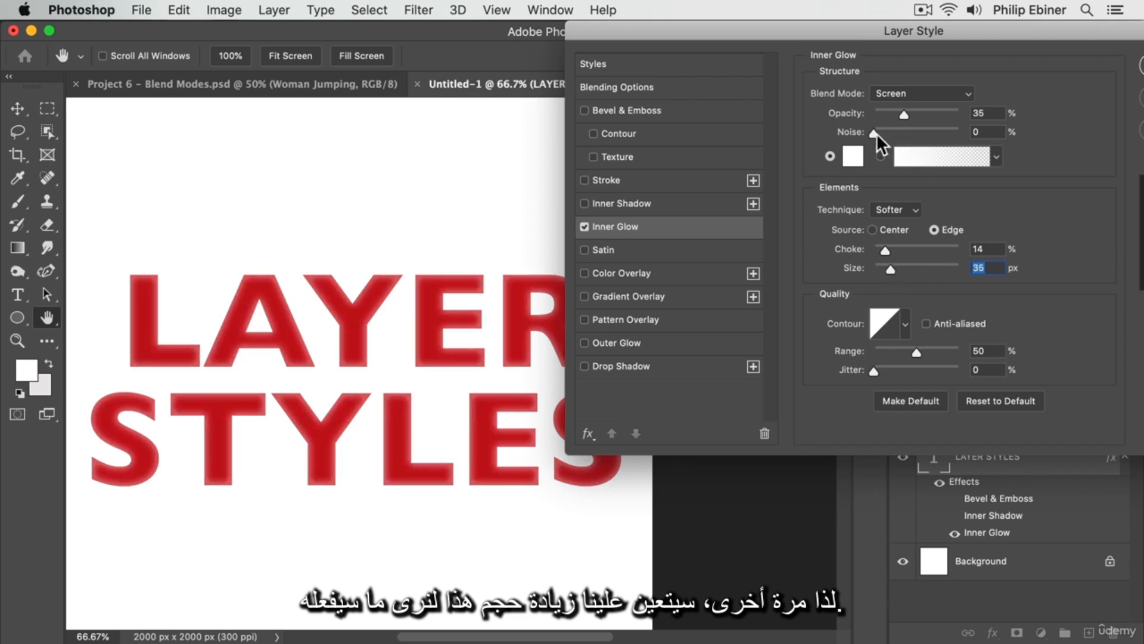
# Change the Inner Glow colour to bright green and set its opacity to 80%
pyautogui.click(853, 156)
pyautogui.click(920, 266)
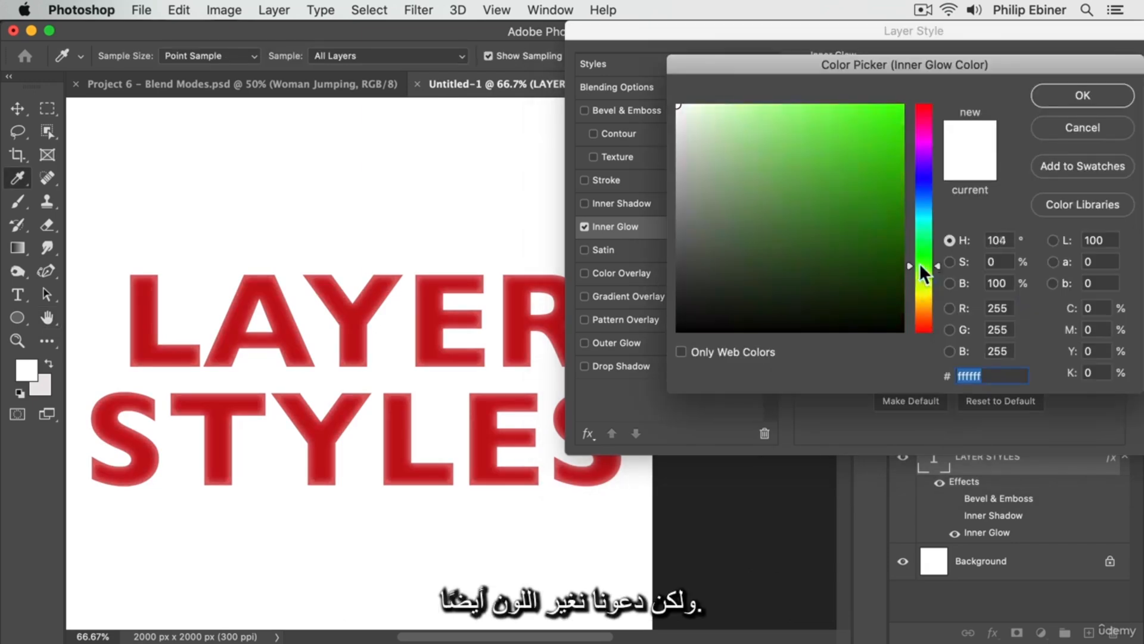
pyautogui.click(902, 106)
pyautogui.click(1082, 96)
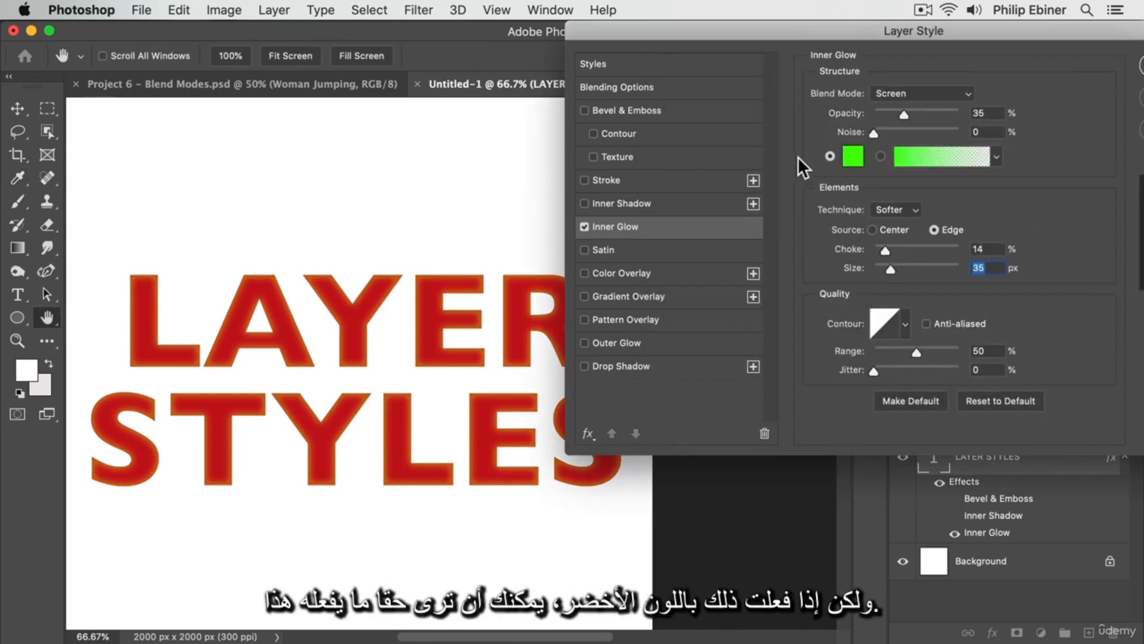
pyautogui.moveTo(905, 112); pyautogui.dragTo(942, 112)
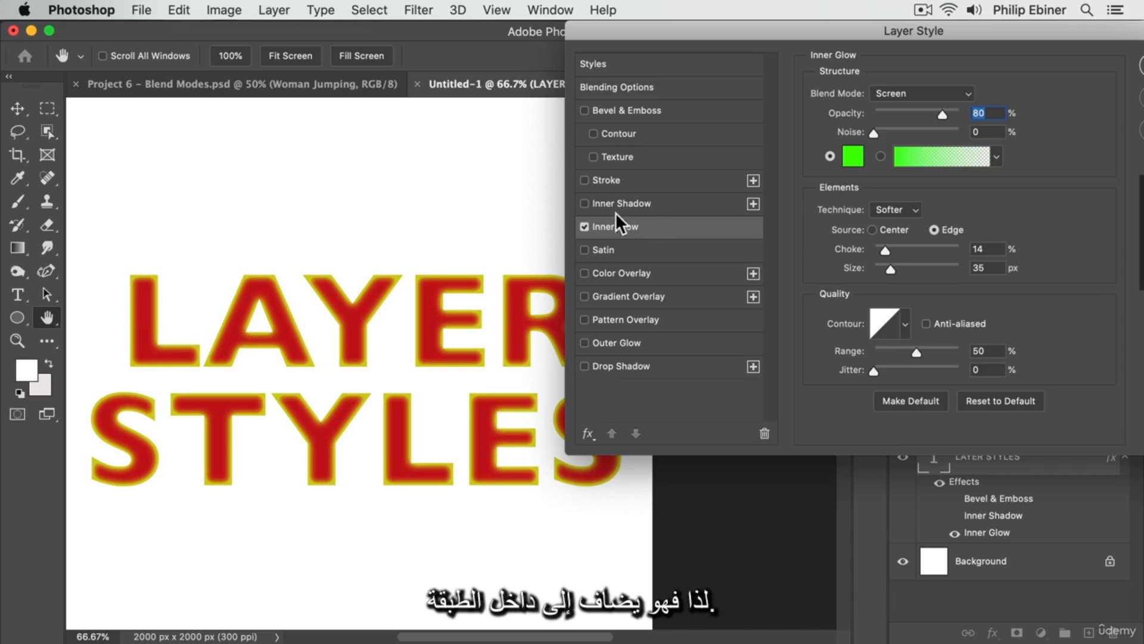
# Reset the Inner Glow settings to their defaults and turn the effect off
pyautogui.click(584, 225)
pyautogui.click(587, 226)
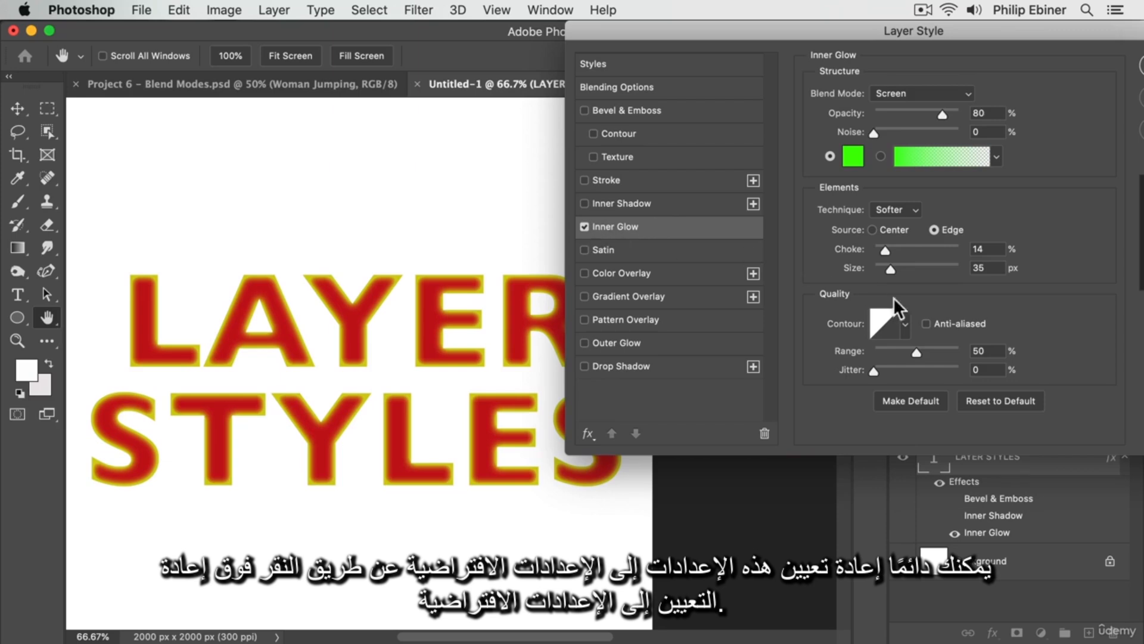
pyautogui.click(1022, 401)
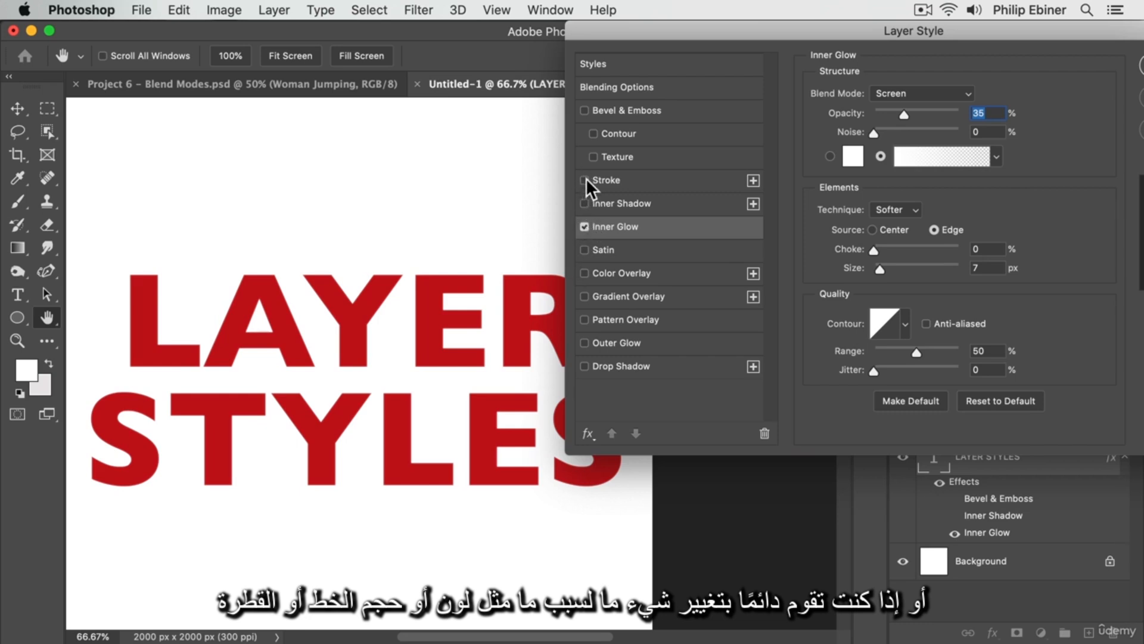
pyautogui.click(584, 226)
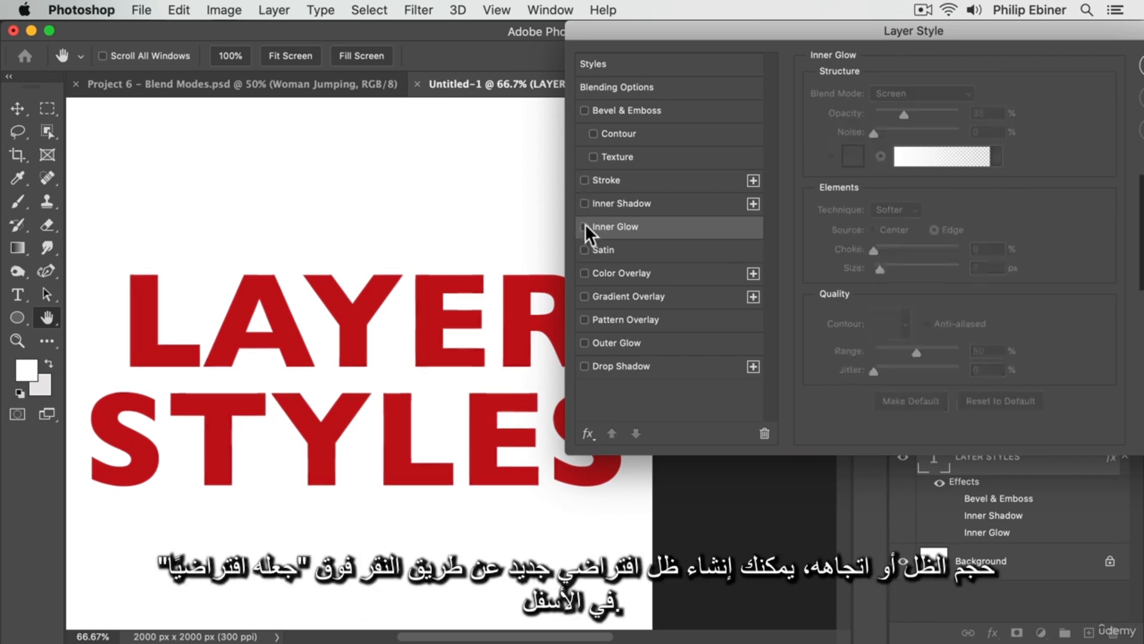
# Preview the Outer Glow and Drop Shadow effects on the text and turn both off
pyautogui.click(606, 344)
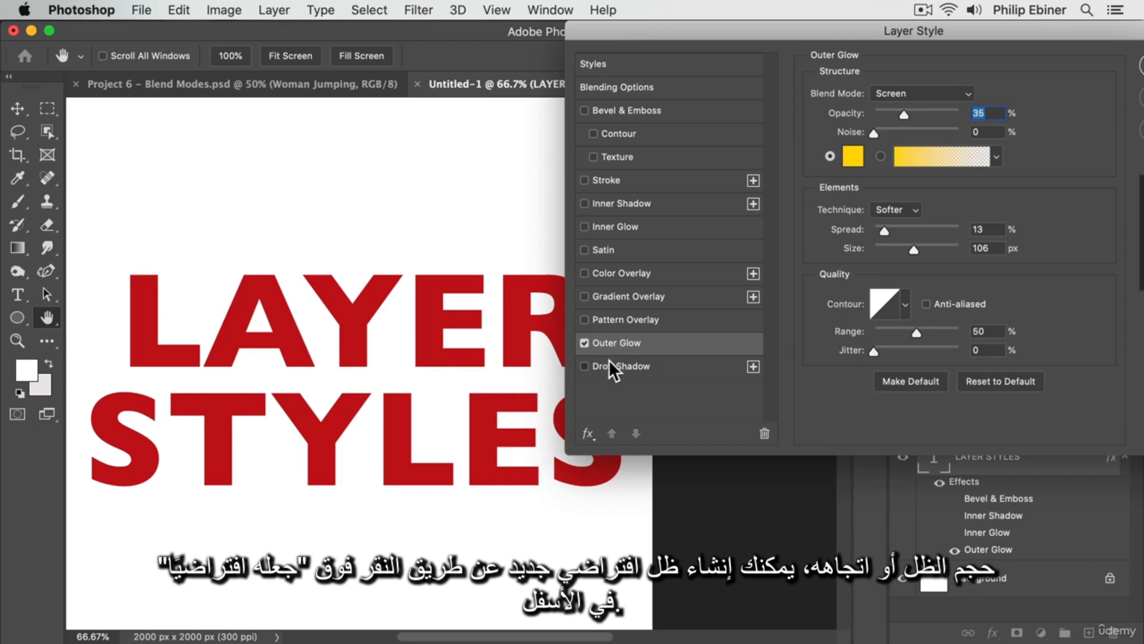
pyautogui.click(609, 363)
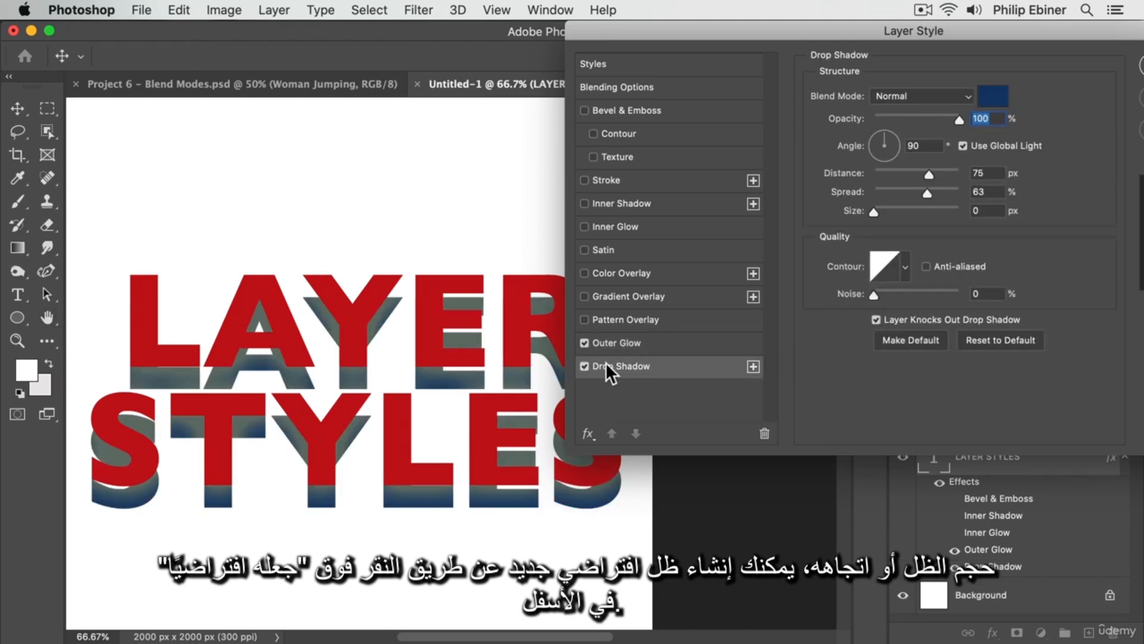
pyautogui.click(584, 343)
pyautogui.click(584, 365)
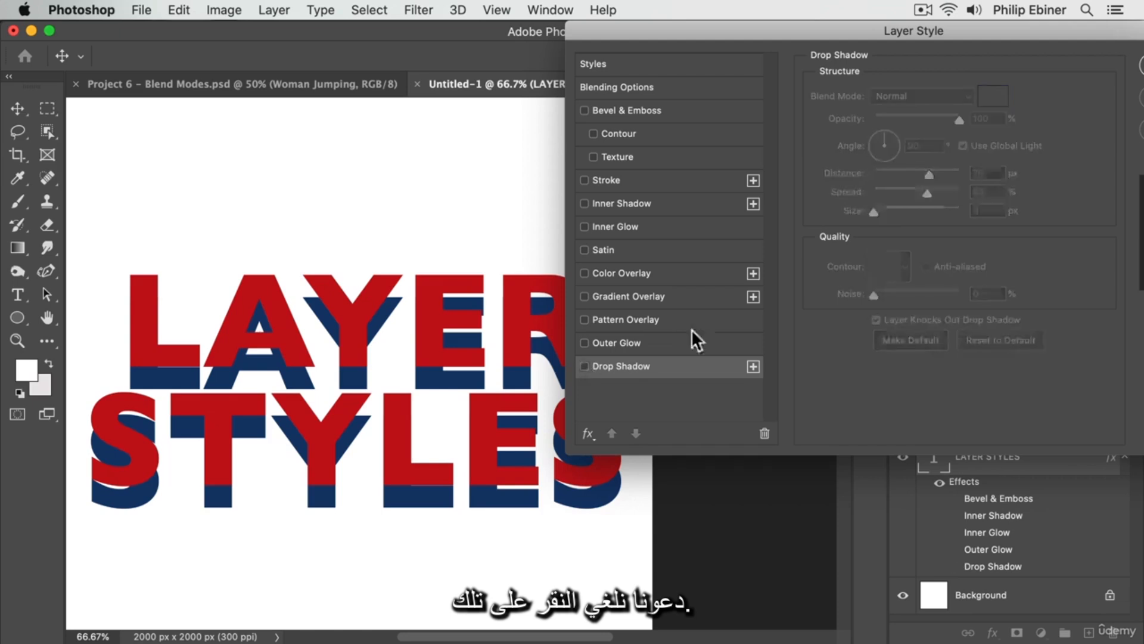
# Preview the Satin effect on the text and turn it off
pyautogui.click(584, 250)
pyautogui.click(609, 255)
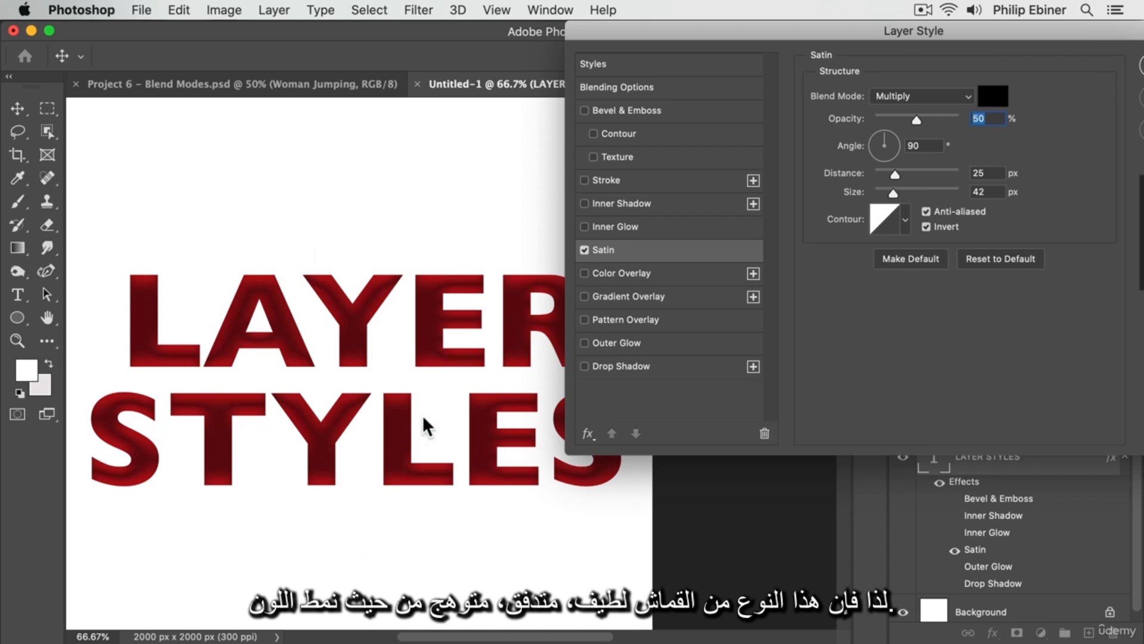
pyautogui.click(583, 250)
# Compare the text with and without the black Color Overlay, leaving the overlay turned off
pyautogui.click(622, 273)
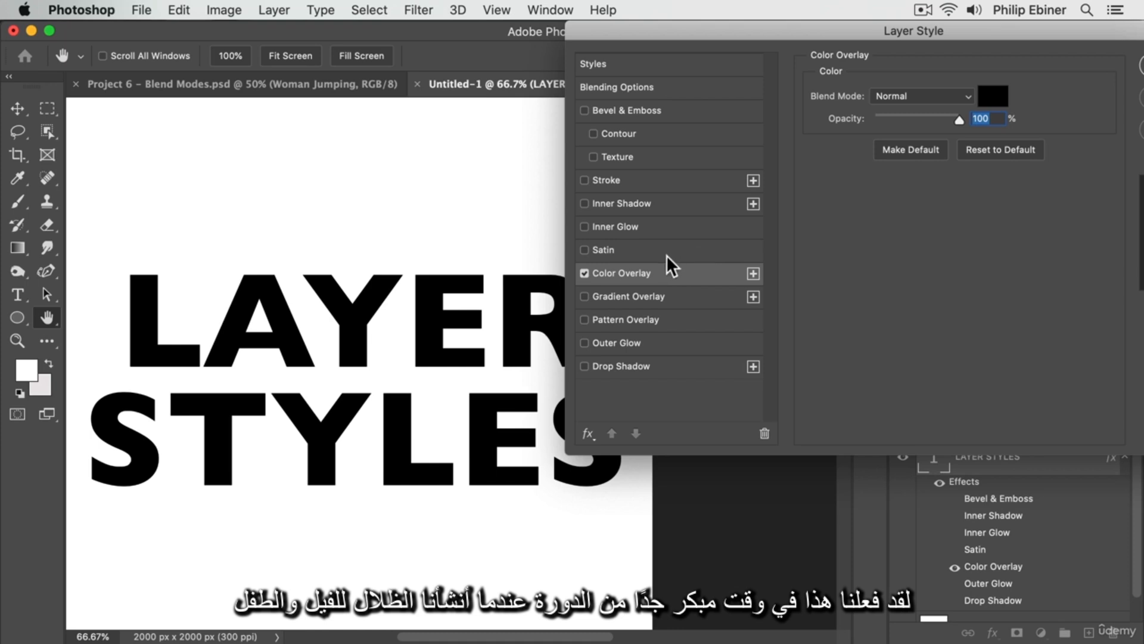
pyautogui.click(584, 270)
pyautogui.click(581, 271)
pyautogui.click(582, 271)
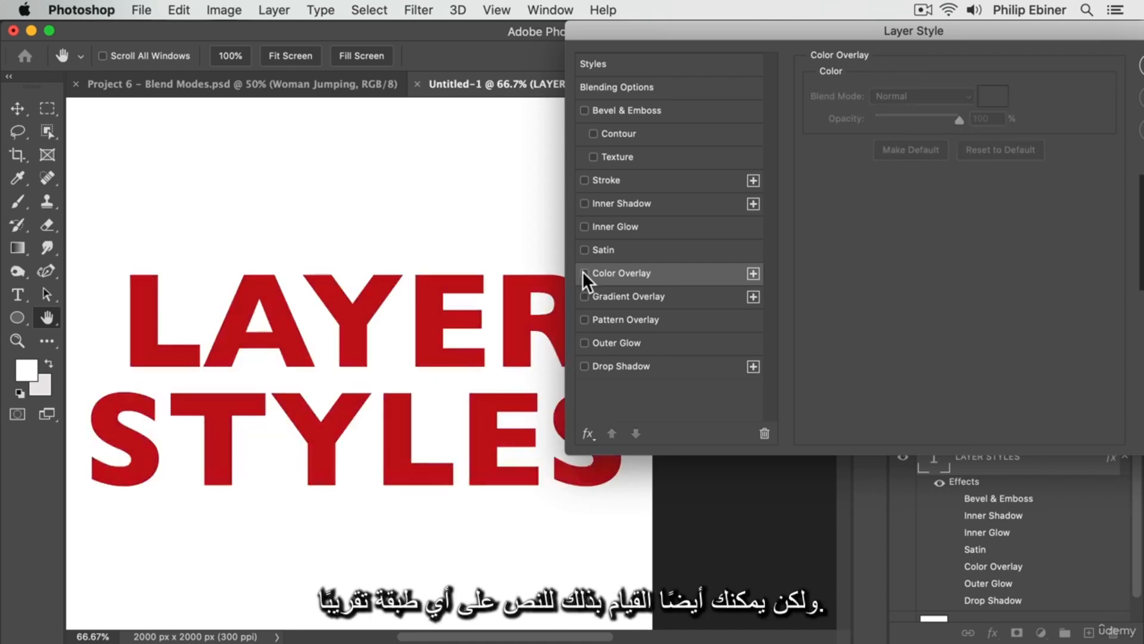
pyautogui.click(581, 273)
pyautogui.click(586, 272)
pyautogui.click(585, 273)
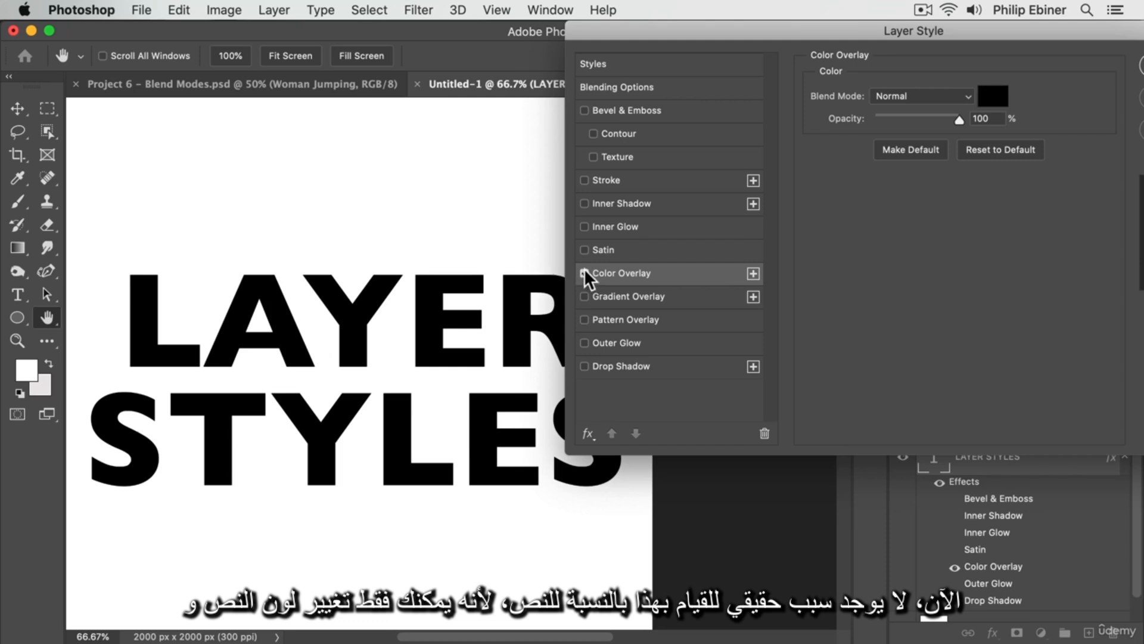
pyautogui.click(584, 273)
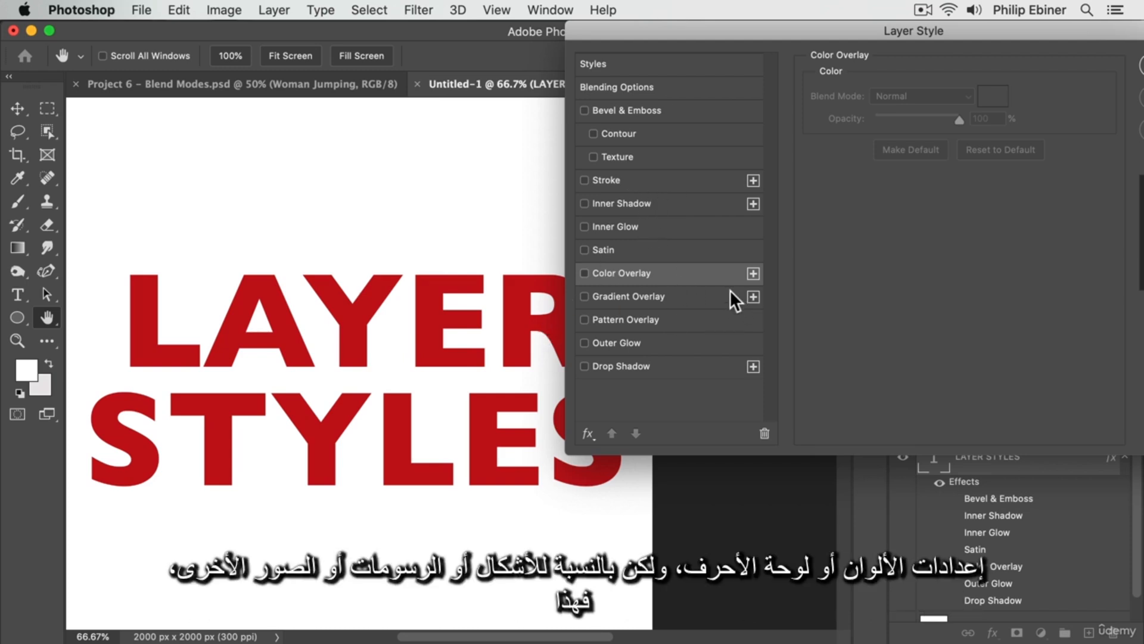
# Preview the orange-to-yellow Gradient Overlay on the text and turn it off
pyautogui.click(584, 296)
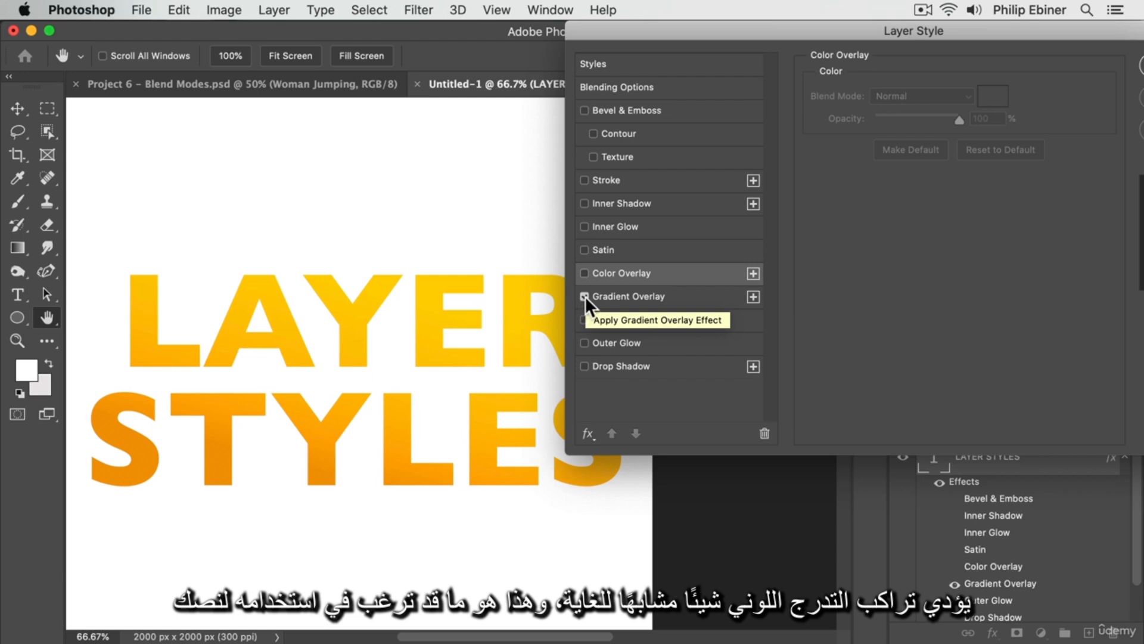
pyautogui.click(684, 295)
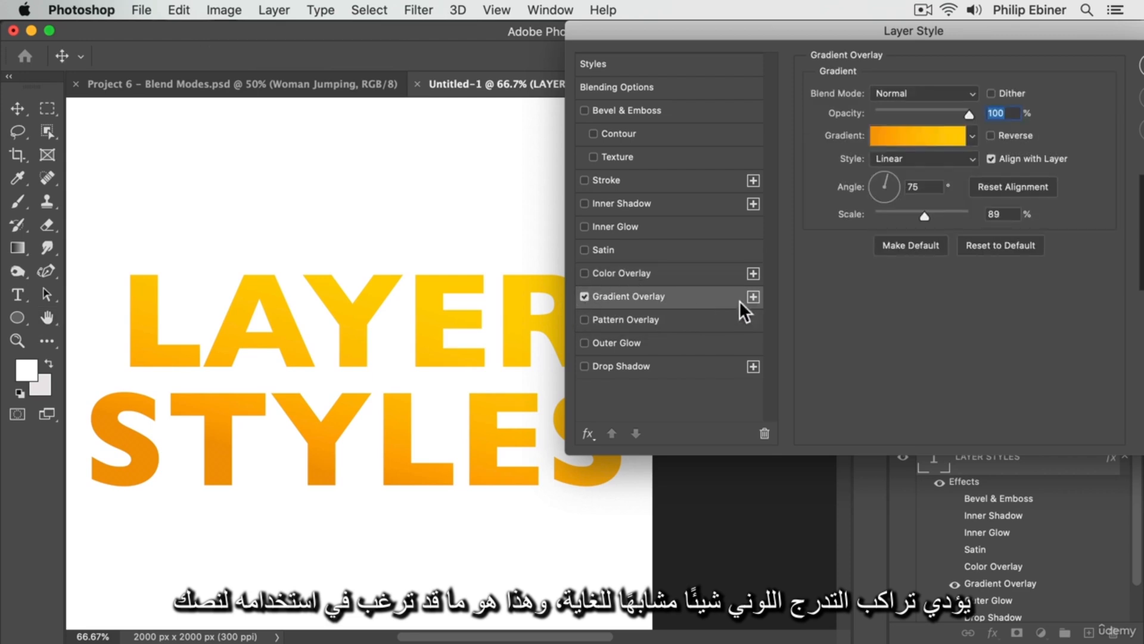
pyautogui.click(585, 295)
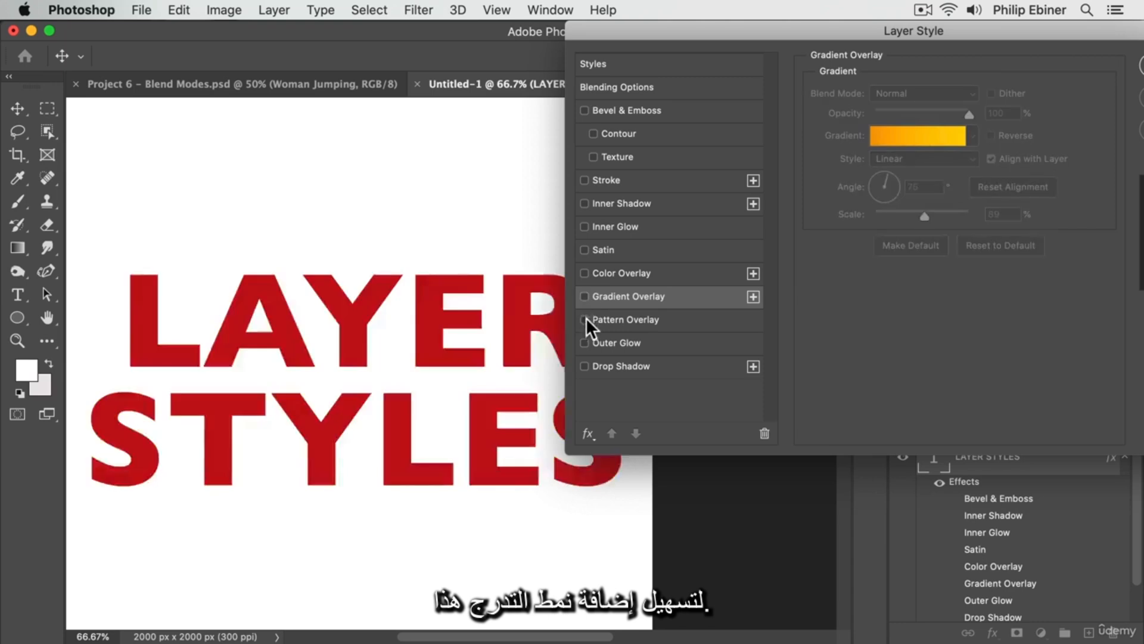
# Apply the leaf Pattern Overlay to the text and enable its Drop Shadow
pyautogui.click(585, 319)
pyautogui.click(616, 317)
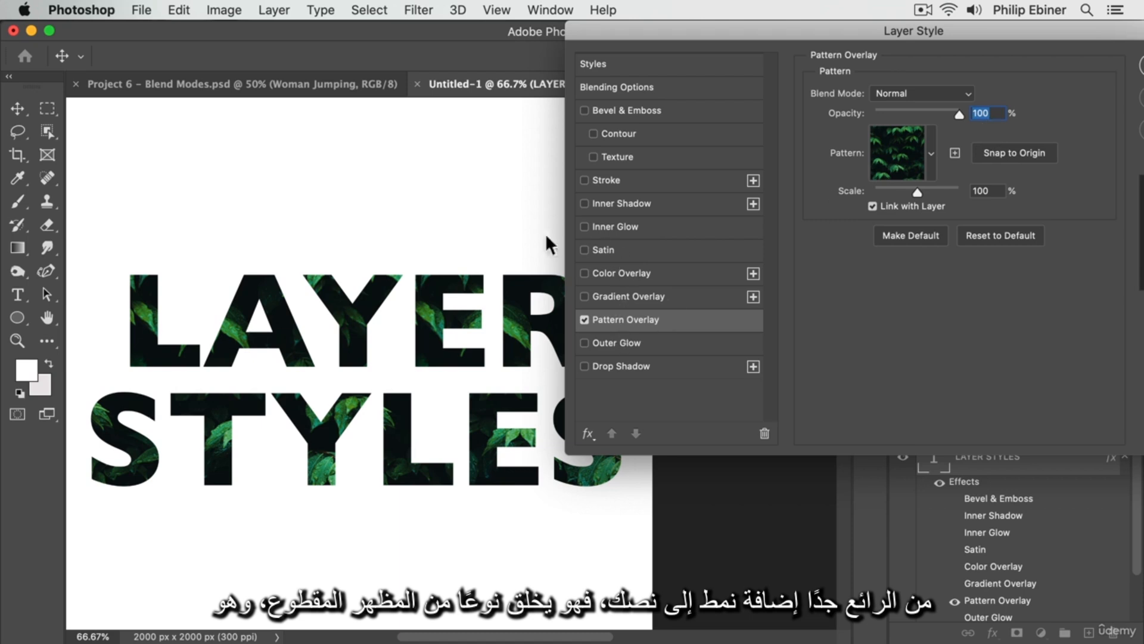
pyautogui.click(586, 366)
pyautogui.click(656, 367)
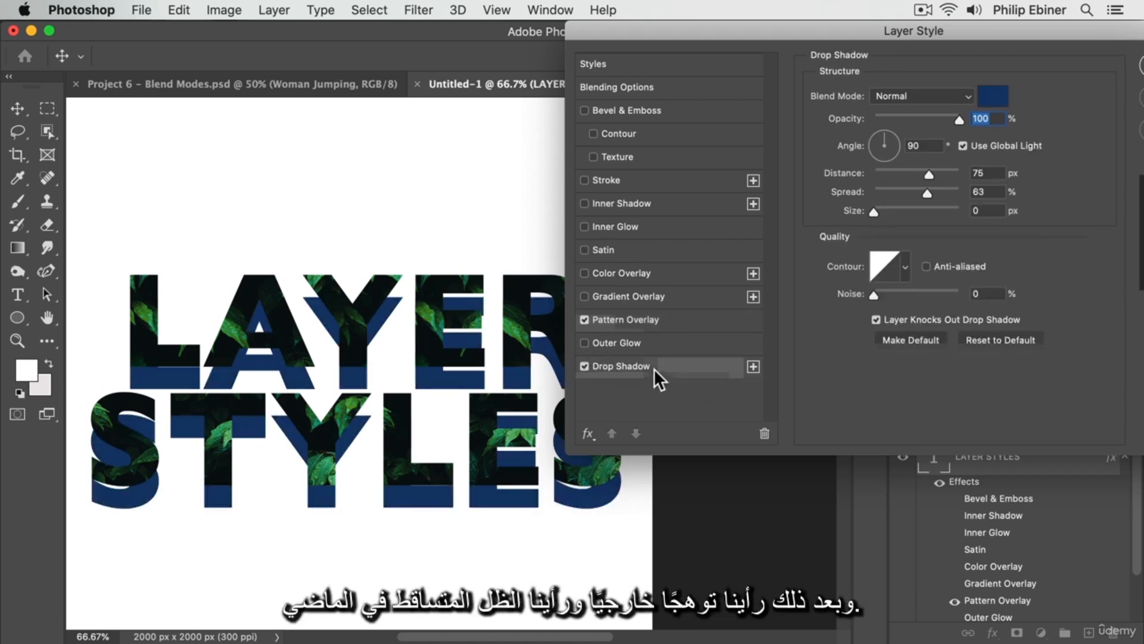
# Reset the Drop Shadow to defaults and adjust it to 16 px distance, 13% spread, 40 px size and a 118° angle
pyautogui.click(985, 339)
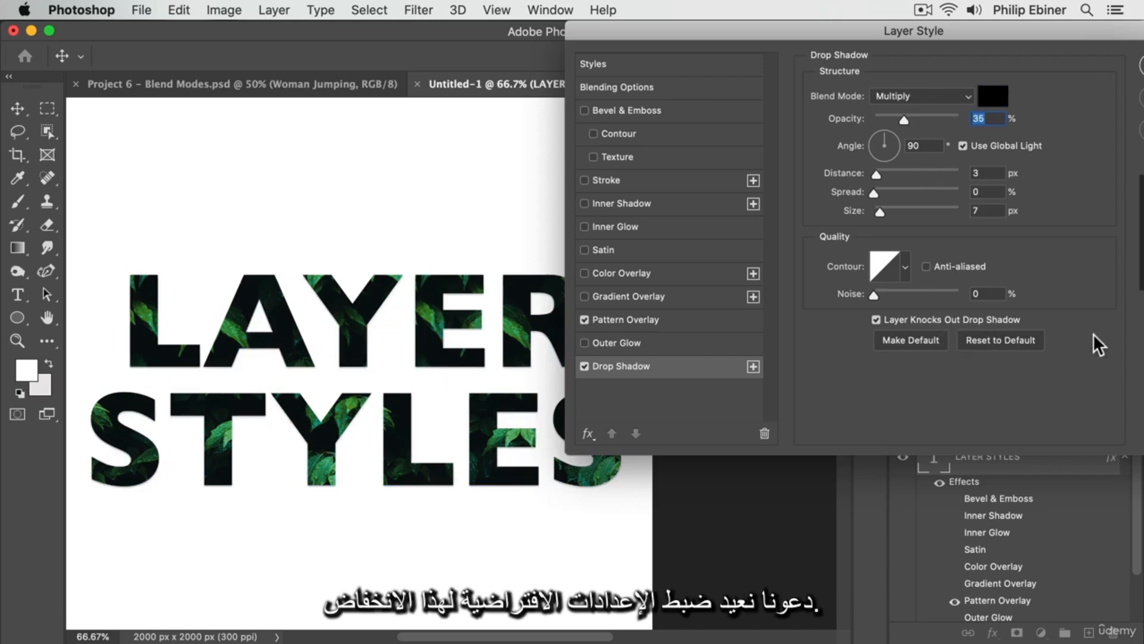
pyautogui.moveTo(877, 173); pyautogui.dragTo(888, 170)
pyautogui.click(885, 189)
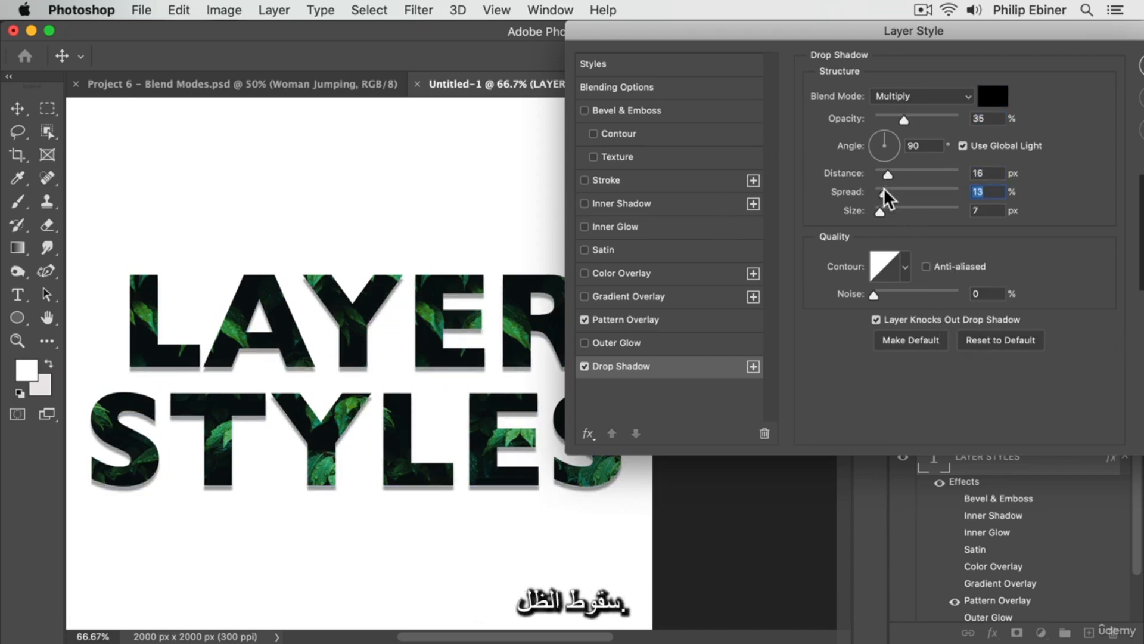
pyautogui.click(891, 211)
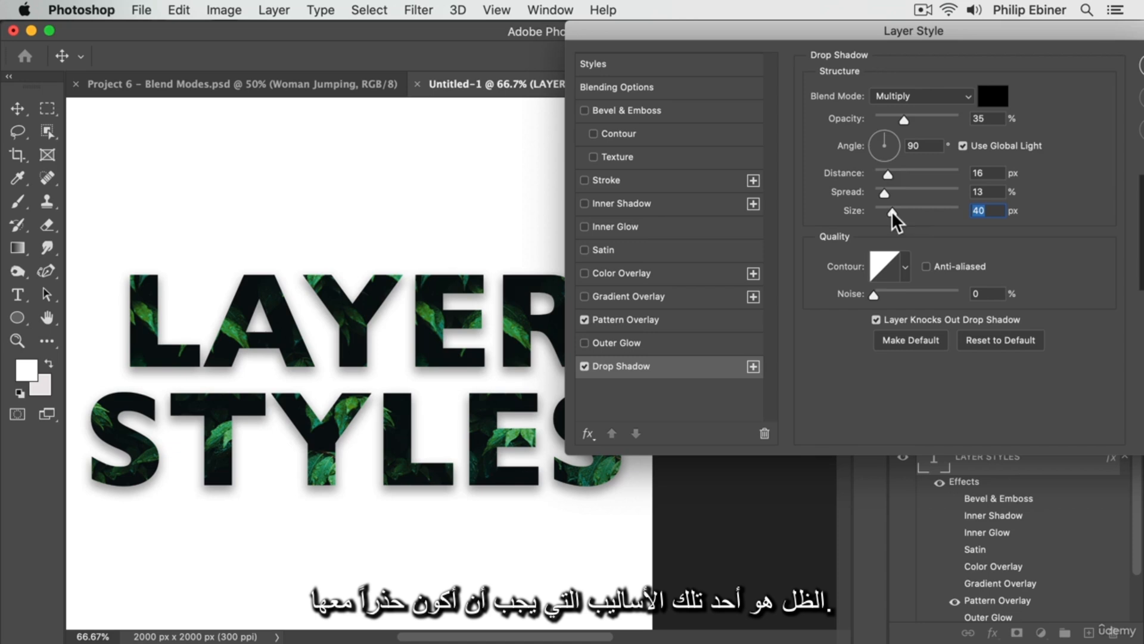
pyautogui.click(880, 137)
pyautogui.click(880, 136)
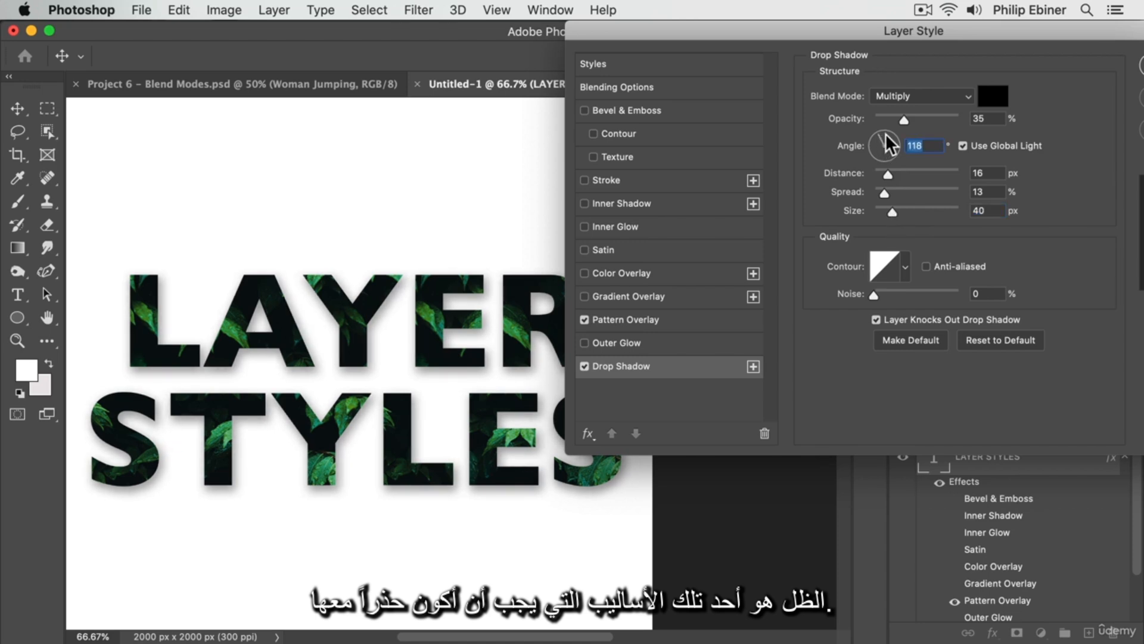
# Set the Drop Shadow size to 27 px and apply the layer style to the text
pyautogui.click(883, 206)
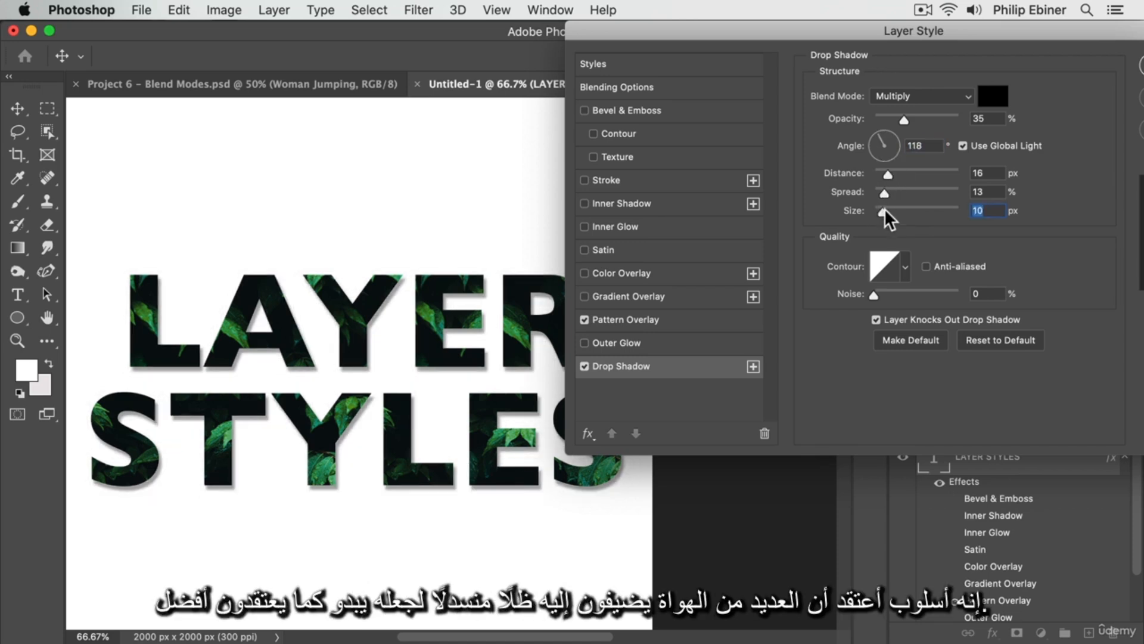
pyautogui.moveTo(884, 208); pyautogui.dragTo(888, 207)
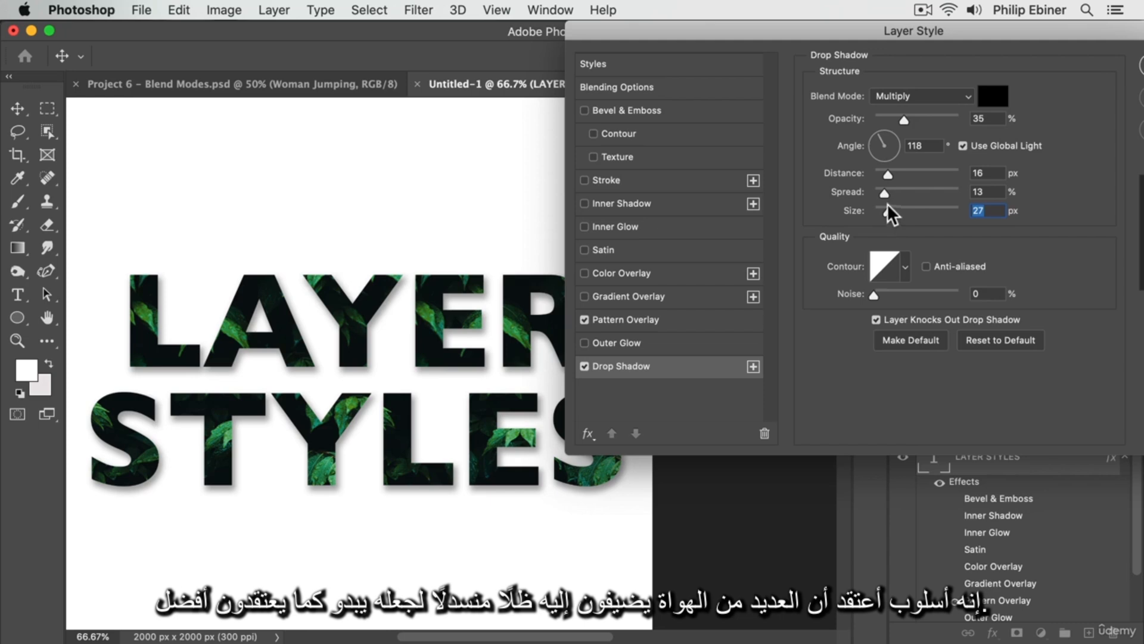
pyautogui.moveTo(1135, 34); pyautogui.dragTo(999, 36)
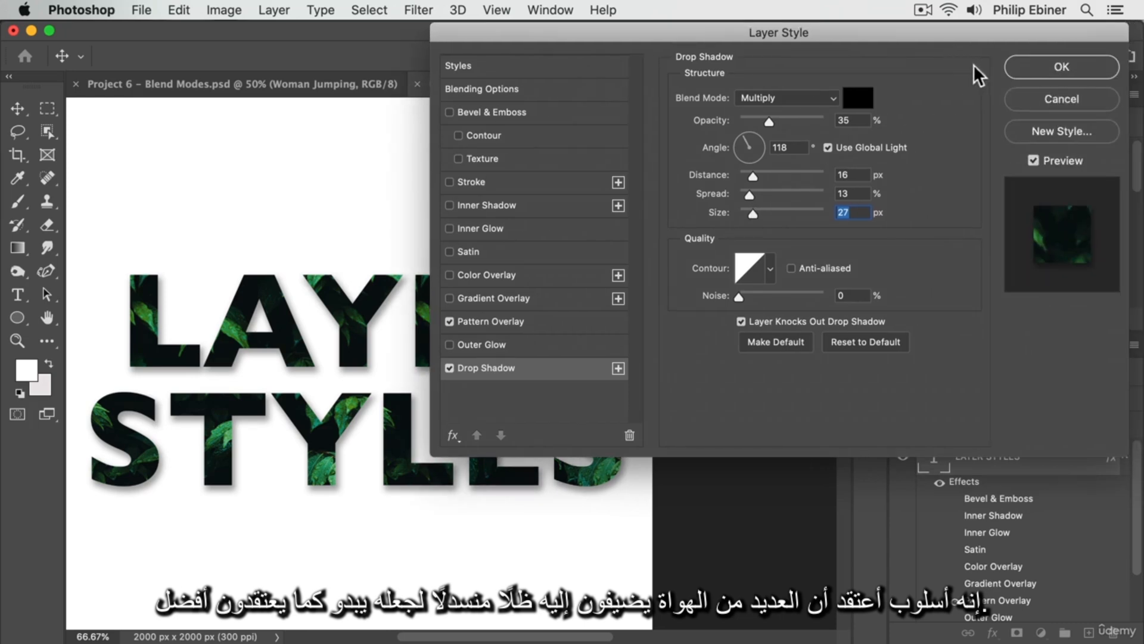
pyautogui.click(1056, 66)
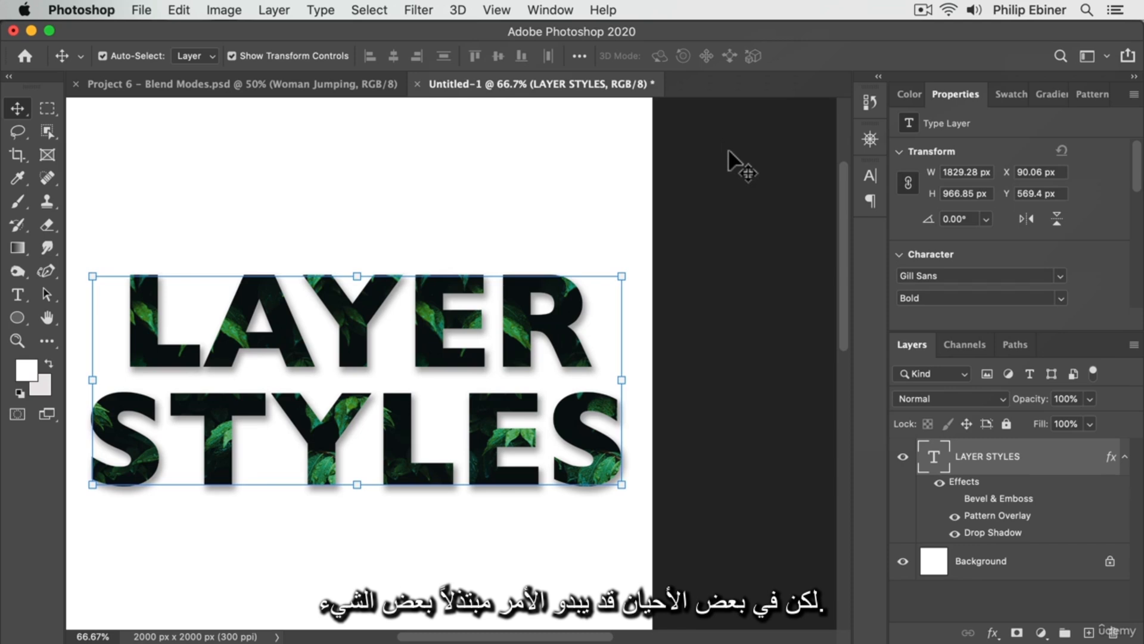
# Deselect the text layer and examine the drop shadow around the leaf-patterned letters up close and at 66.7% zoom
pyautogui.click(713, 440)
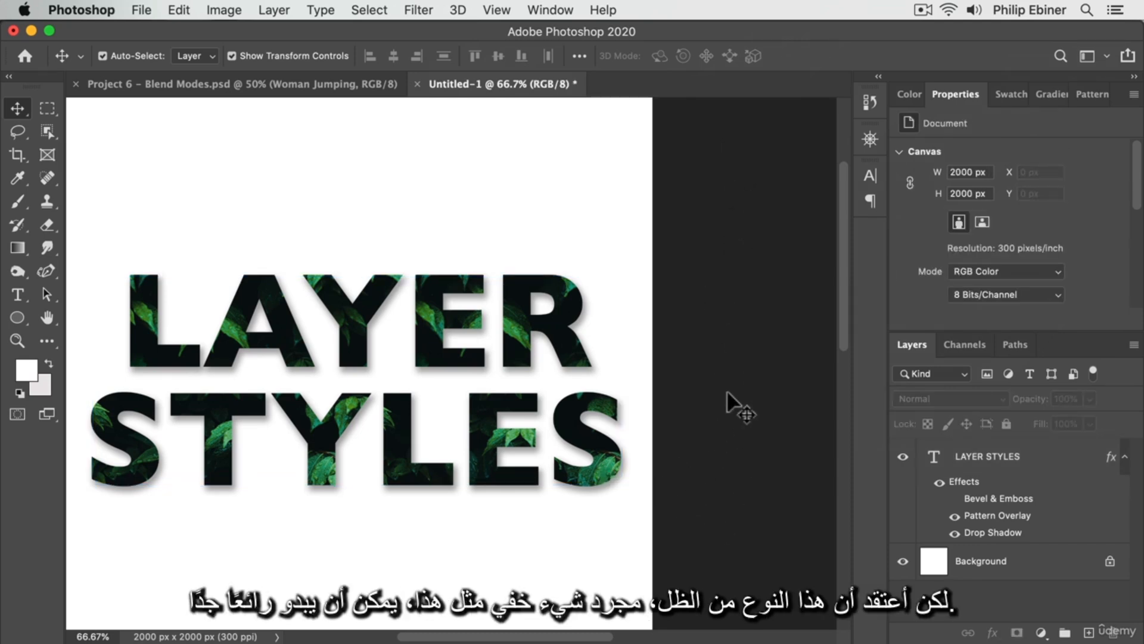
pyautogui.press('z')
pyautogui.click(523, 405)
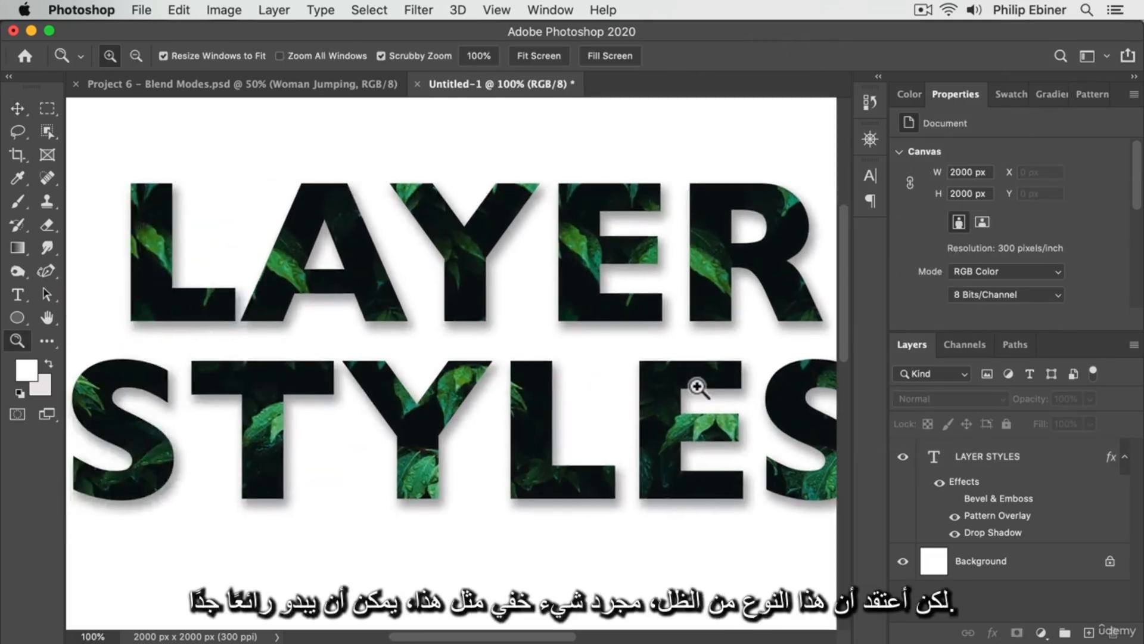
pyautogui.click(695, 383)
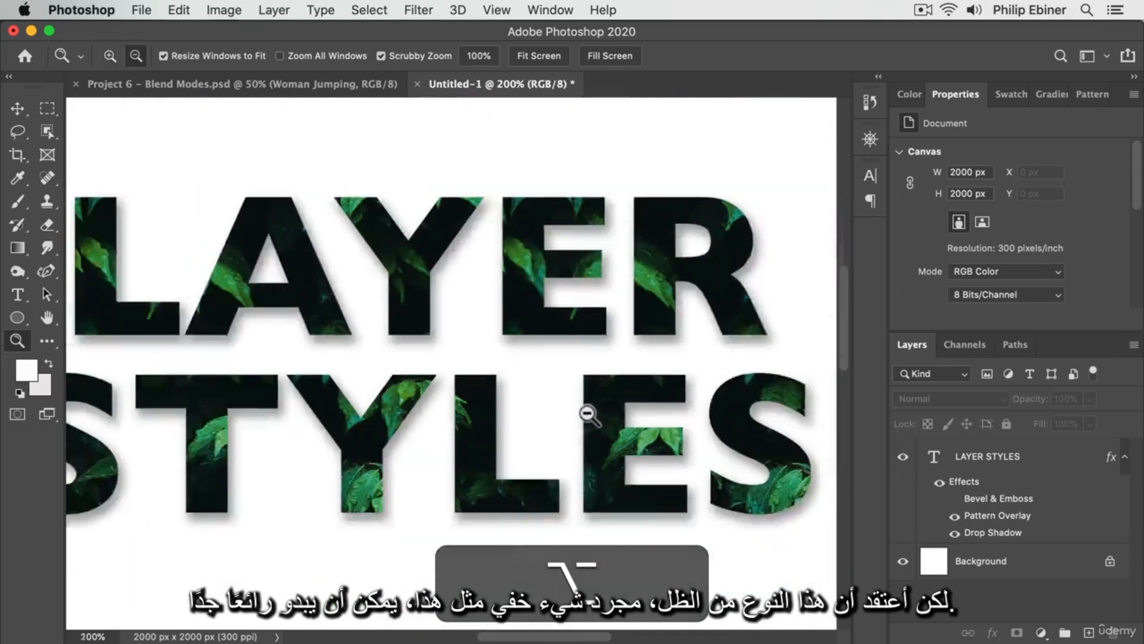
pyautogui.keyDown('alt'); pyautogui.click(587, 412); pyautogui.keyUp('alt')
pyautogui.keyDown('alt'); pyautogui.click(584, 412); pyautogui.keyUp('alt')
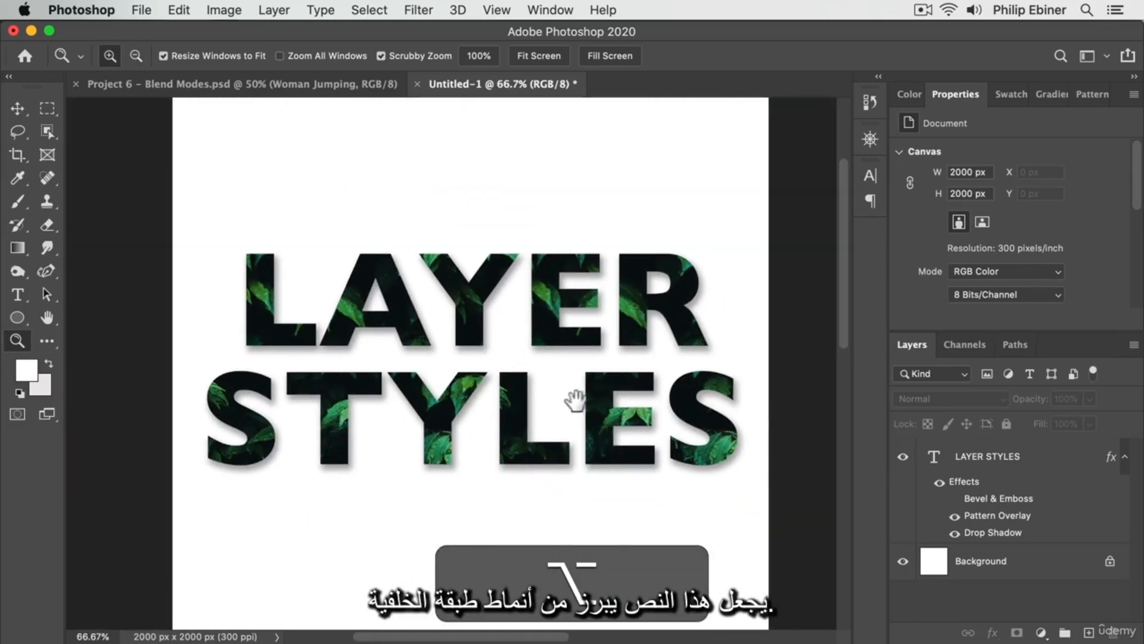